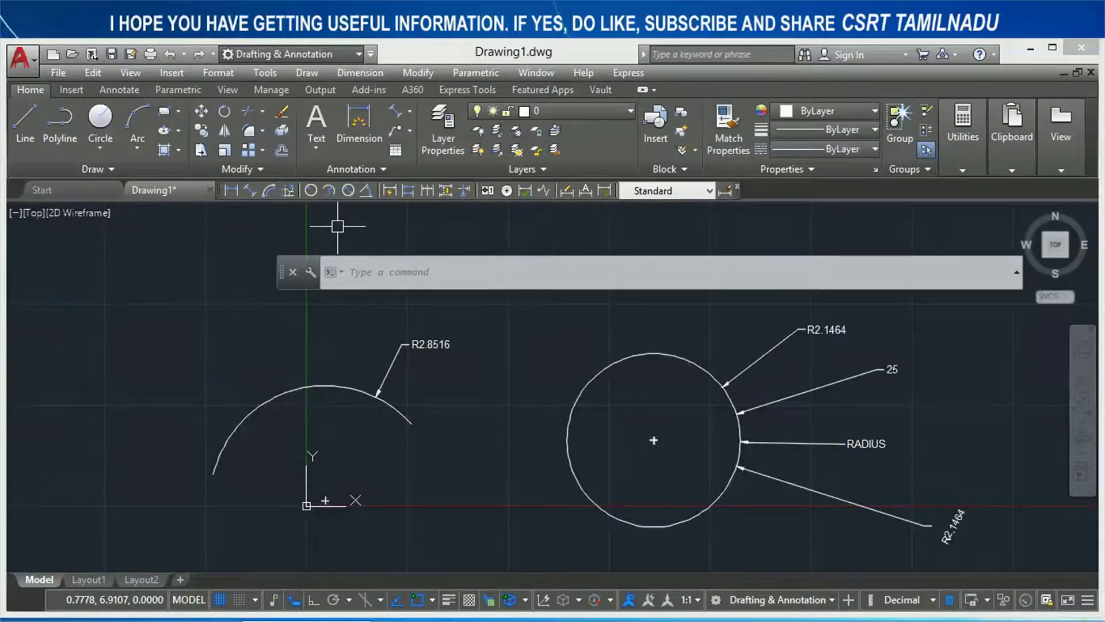
# Start the jogged radius dimension (DIMJOGGED) from the Dimension menu after abandoning a typed DJO entry
pyautogui.write('IM')
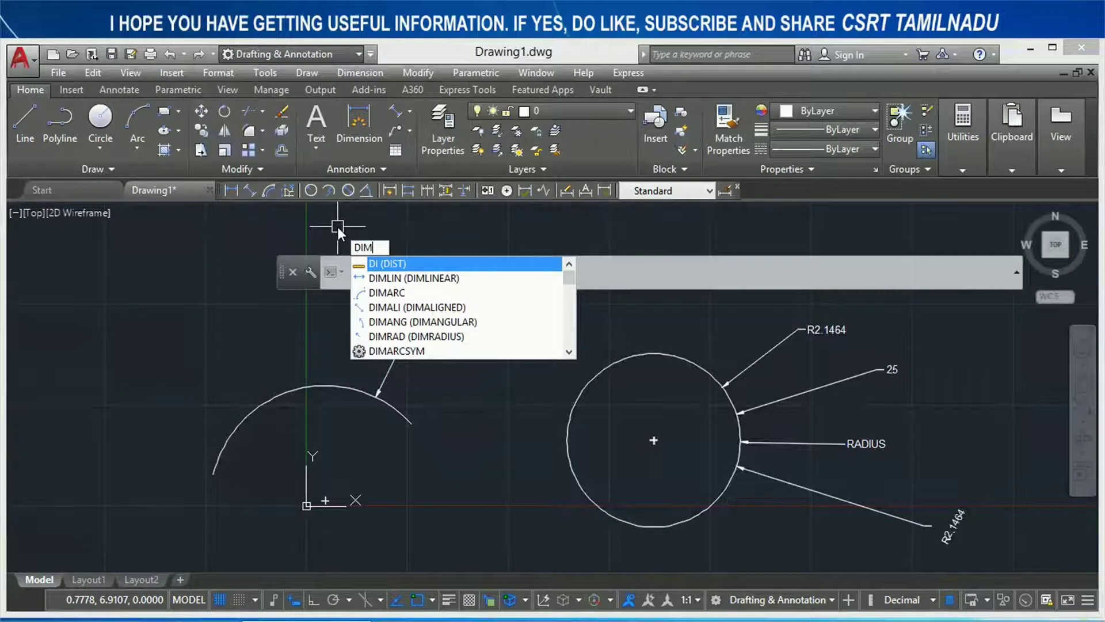
pyautogui.write('J')
pyautogui.press('BackSpace')
pyautogui.press('BackSpace')
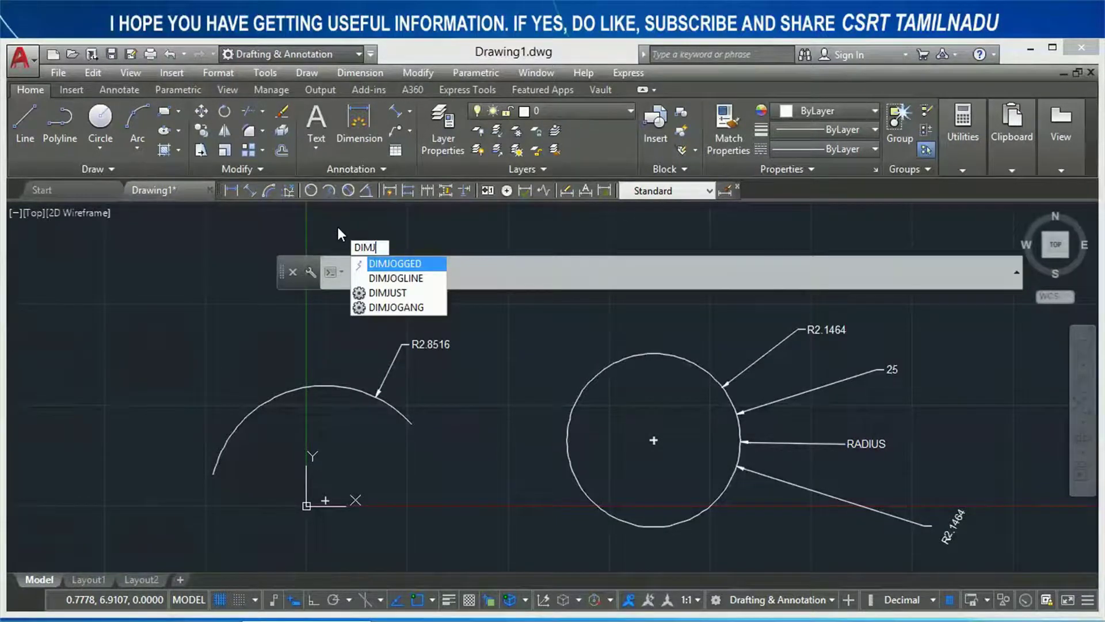
pyautogui.press('BackSpace')
pyautogui.write('JO')
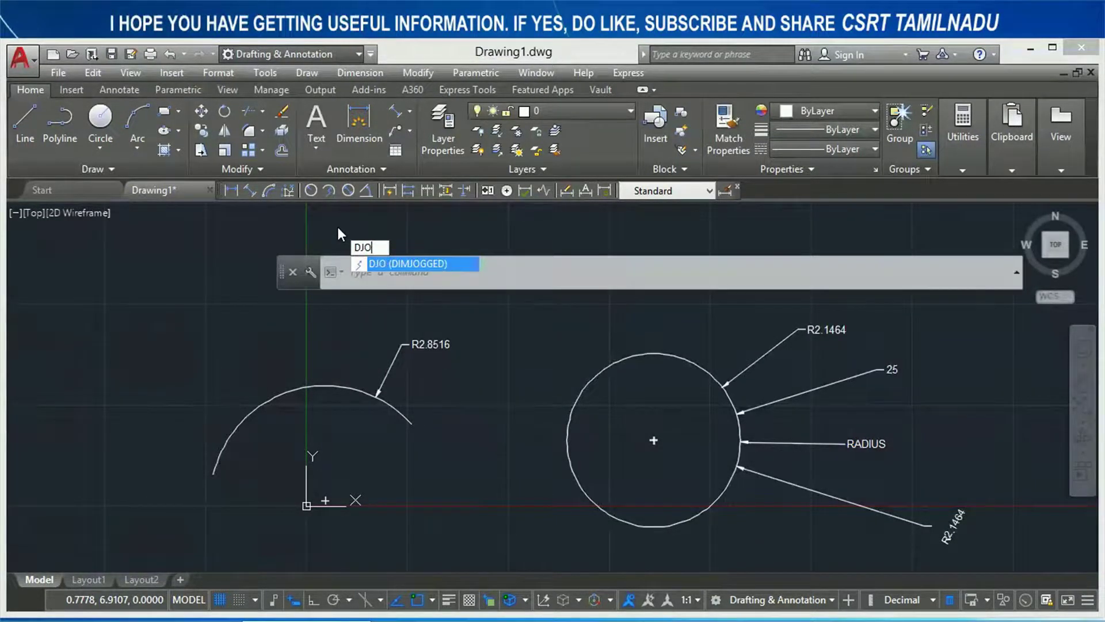
pyautogui.press('Return')
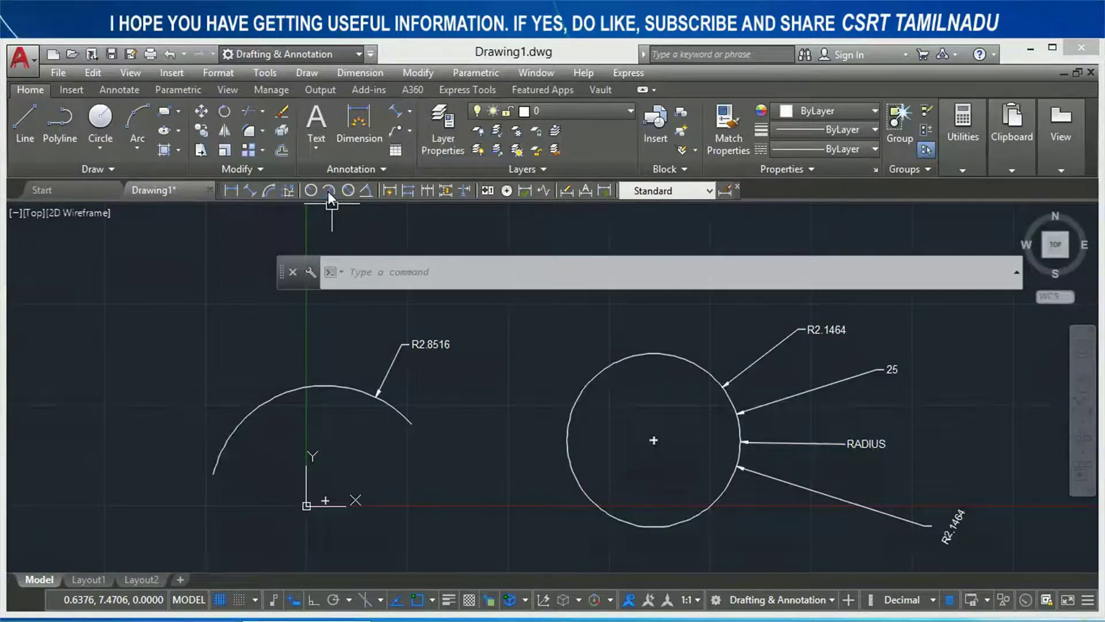
pyautogui.click(410, 108)
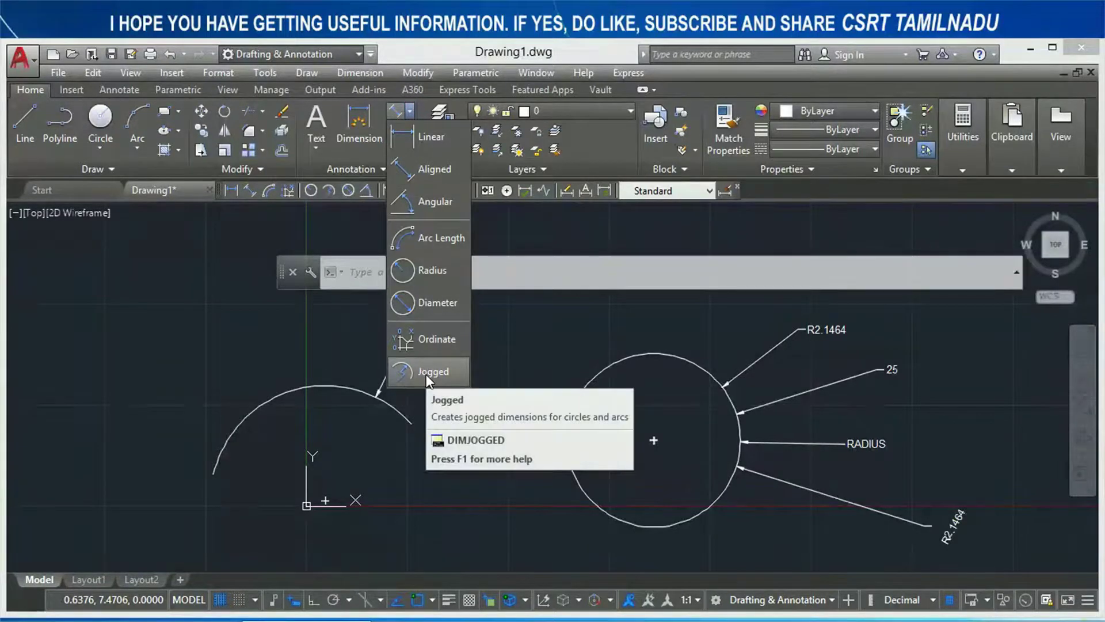
pyautogui.click(374, 74)
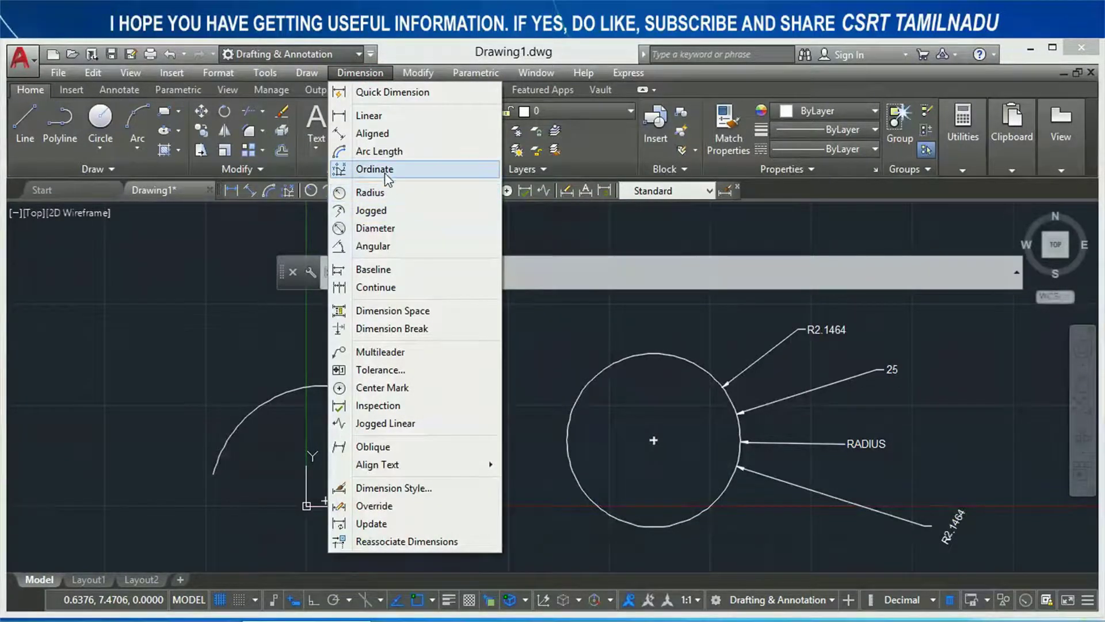
pyautogui.click(375, 210)
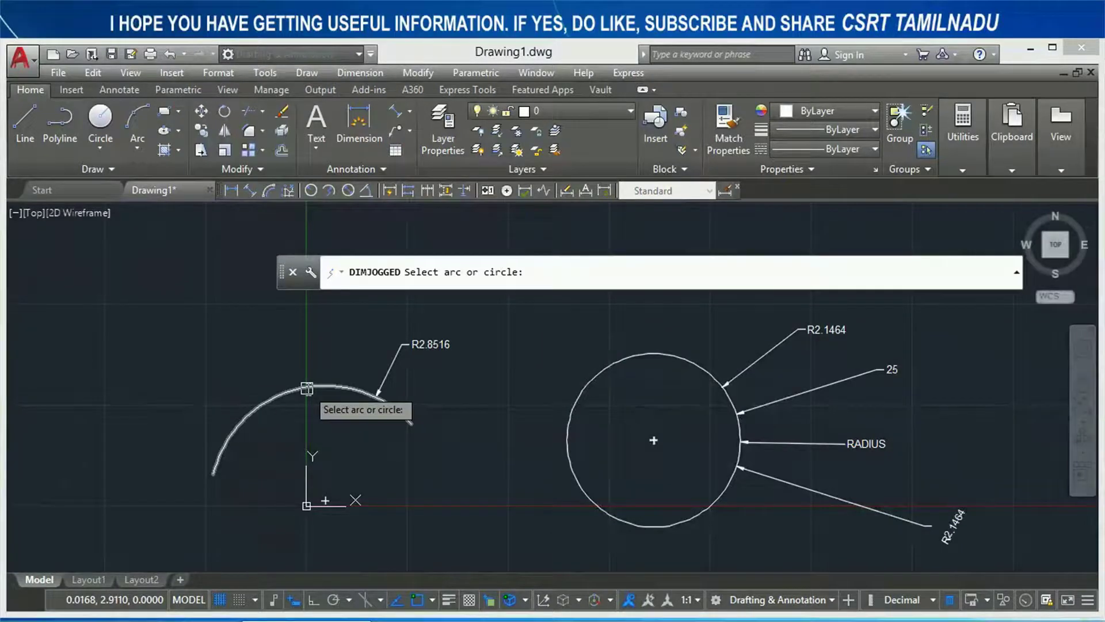
# Dimension the arc with a jogged R2.8516 radius, centre override above-left, placed above its left side
pyautogui.click(306, 388)
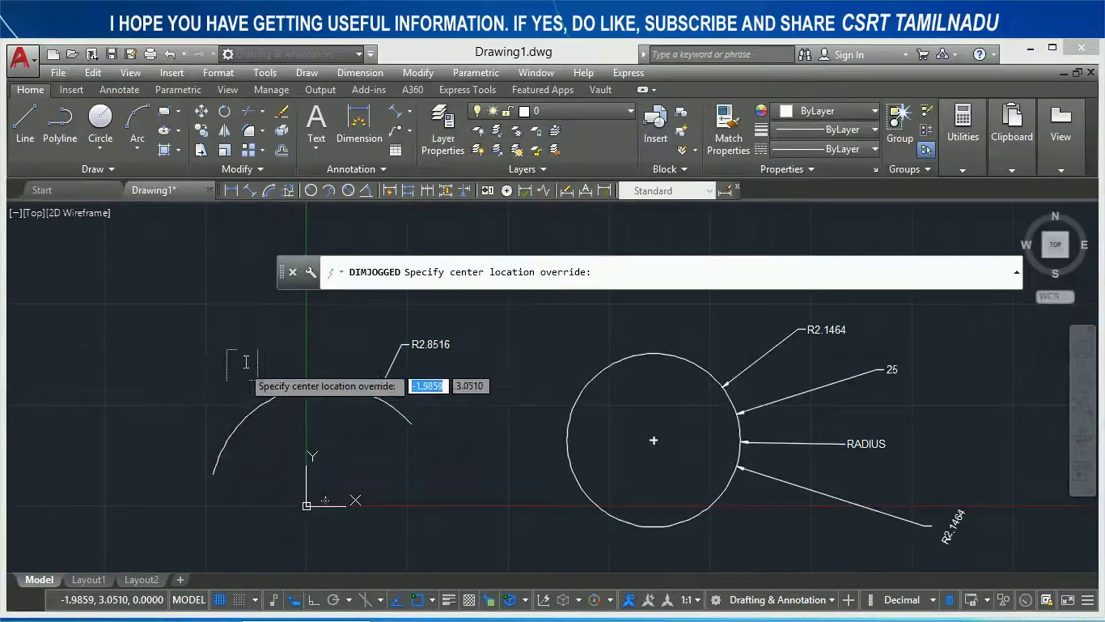
pyautogui.click(322, 317)
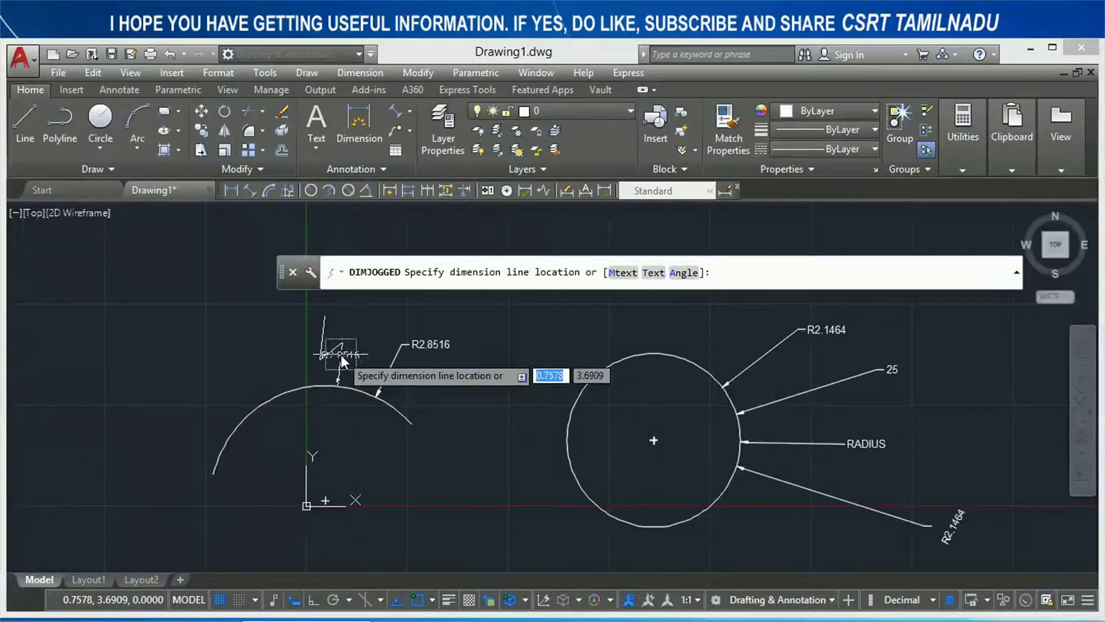
pyautogui.click(263, 360)
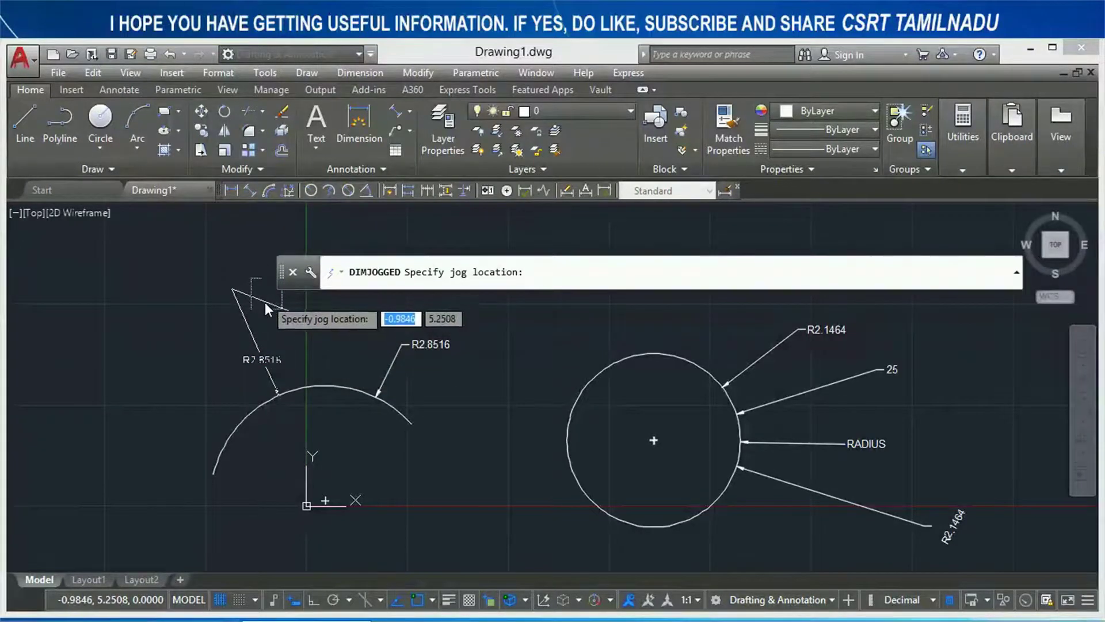
pyautogui.click(279, 355)
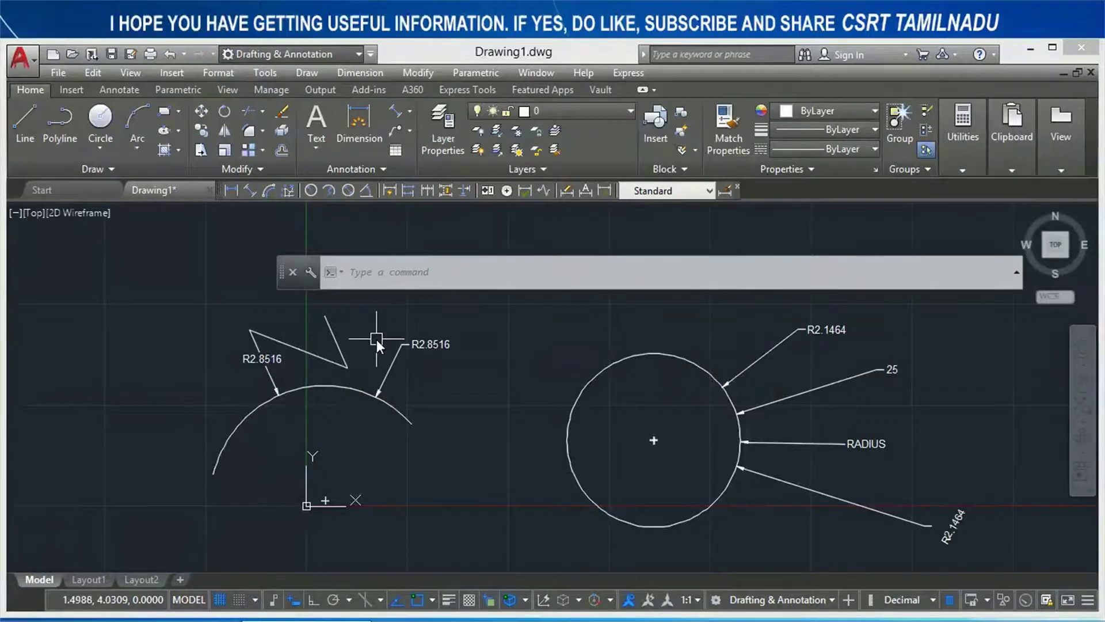
pyautogui.press('Return')
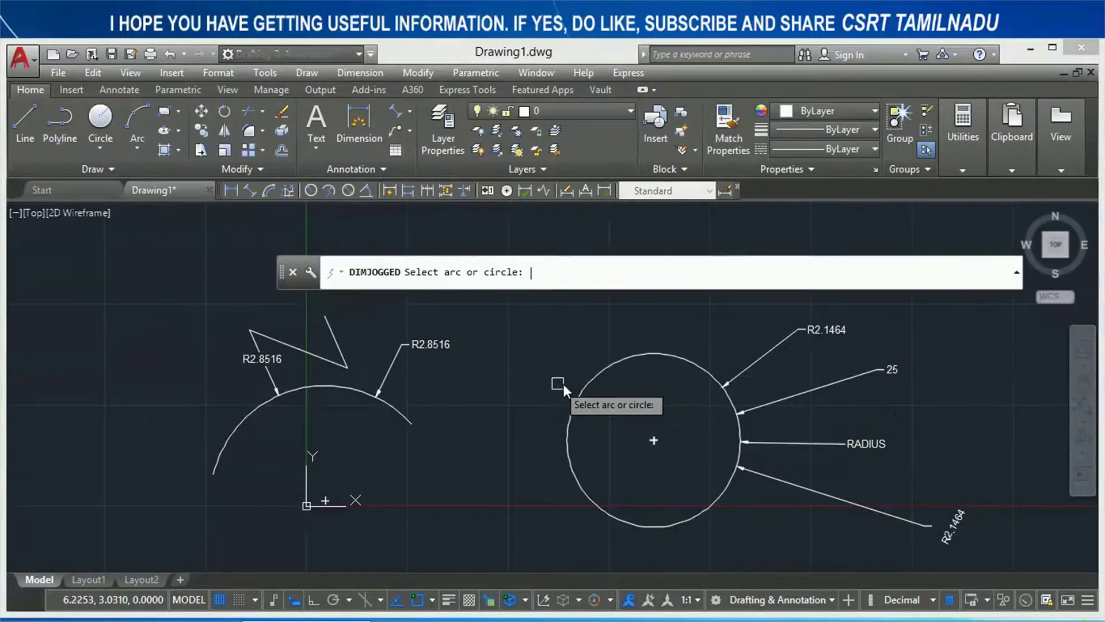
# Place a jogged R2.1464 dimension inside the circle reaching its upper-right edge, then inspect it
pyautogui.click(685, 363)
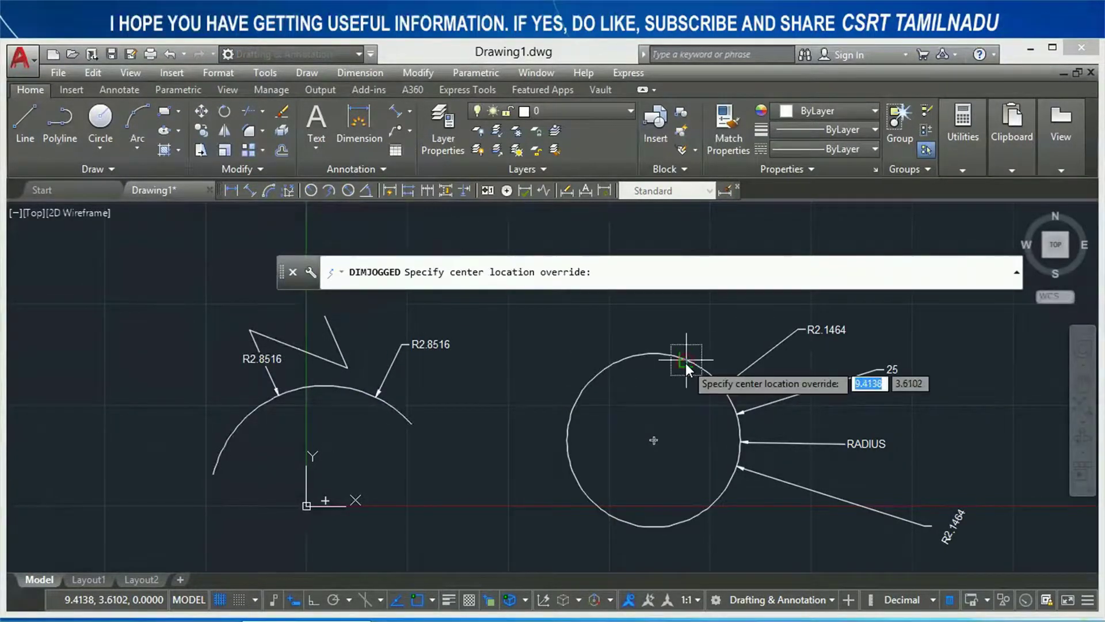
pyautogui.click(625, 422)
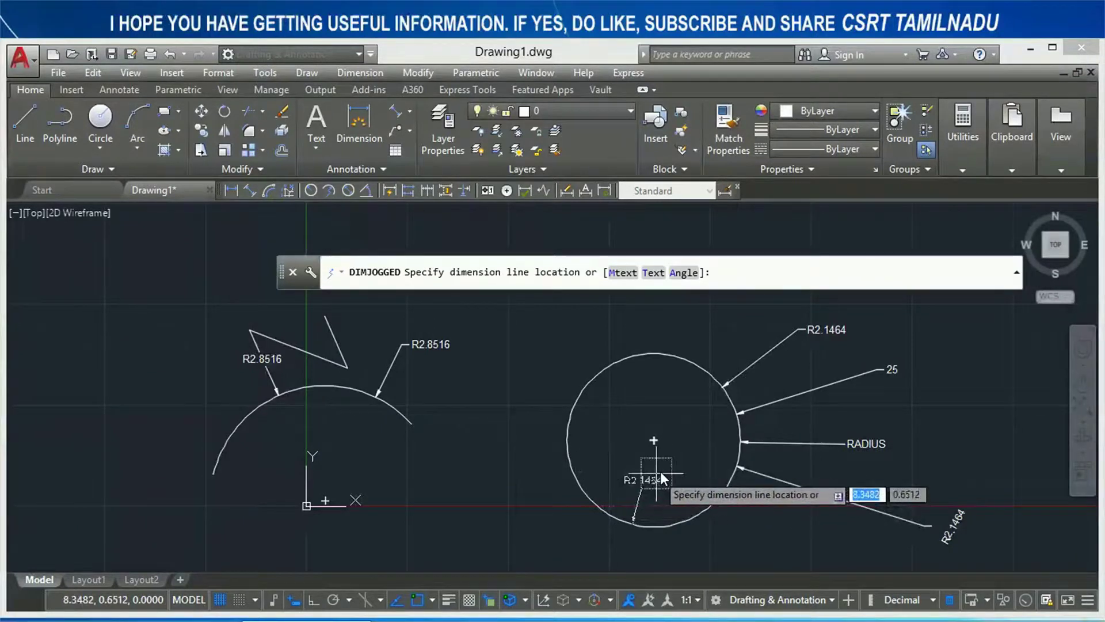
pyautogui.click(698, 420)
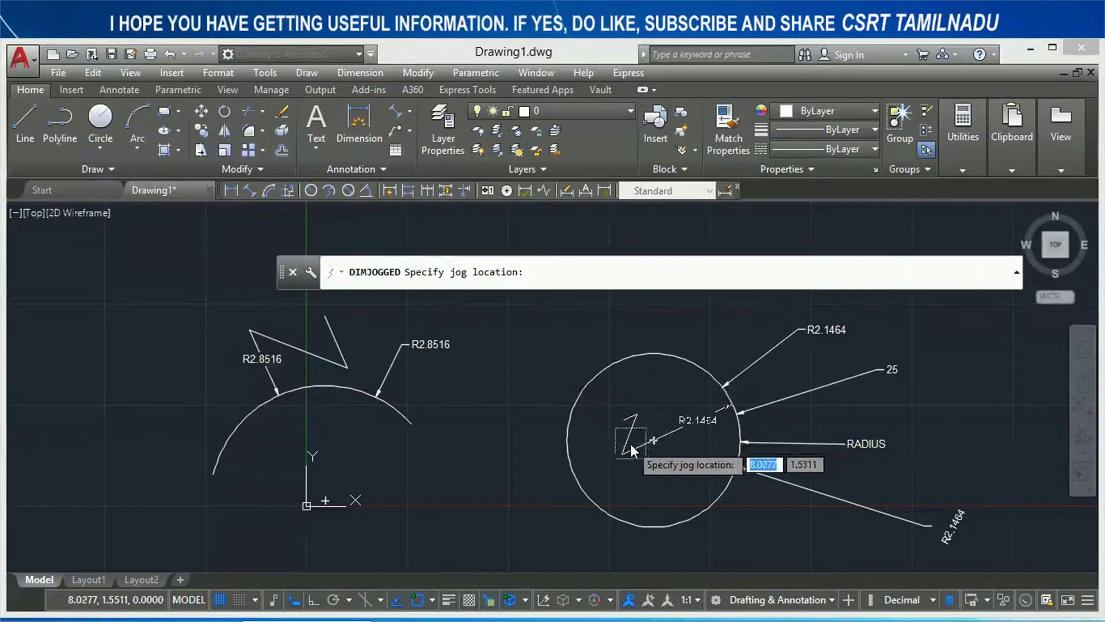
pyautogui.click(671, 418)
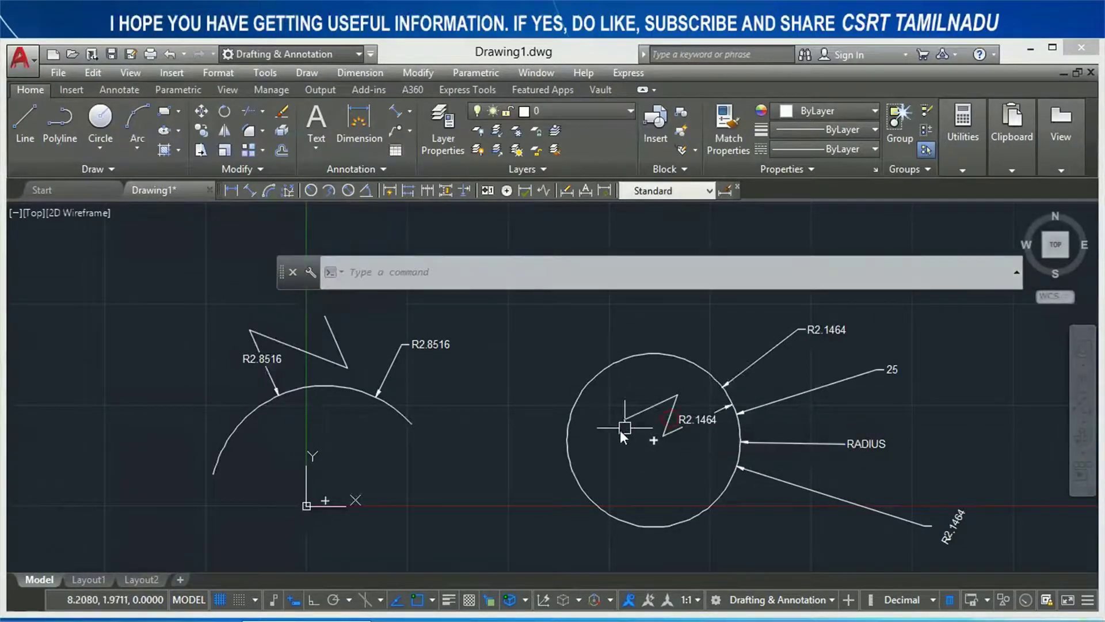
pyautogui.click(696, 421)
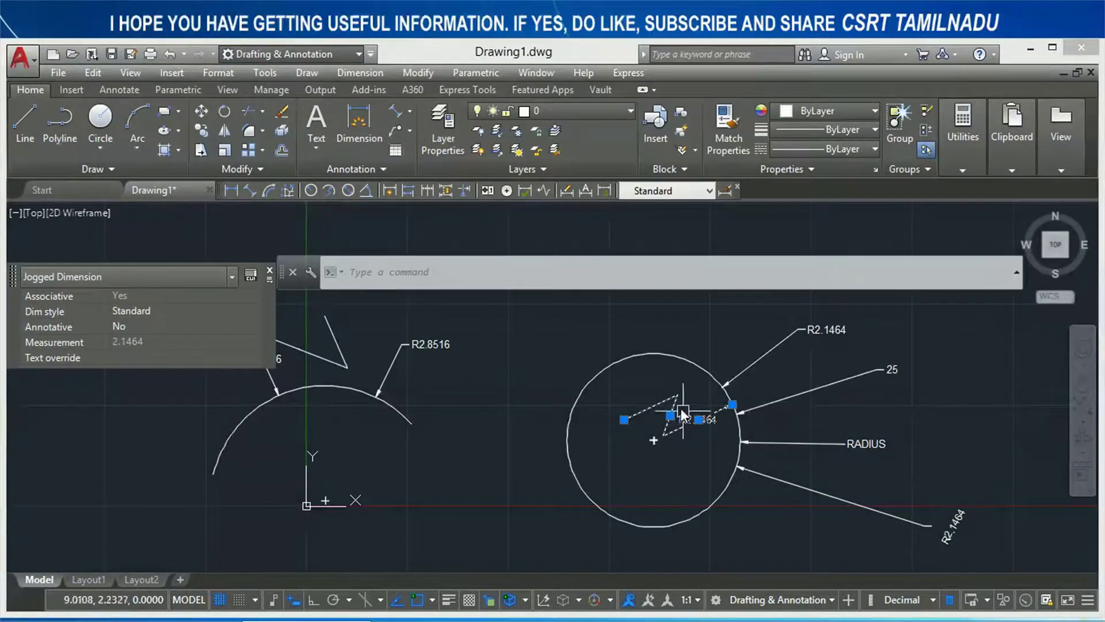
pyautogui.press('Escape')
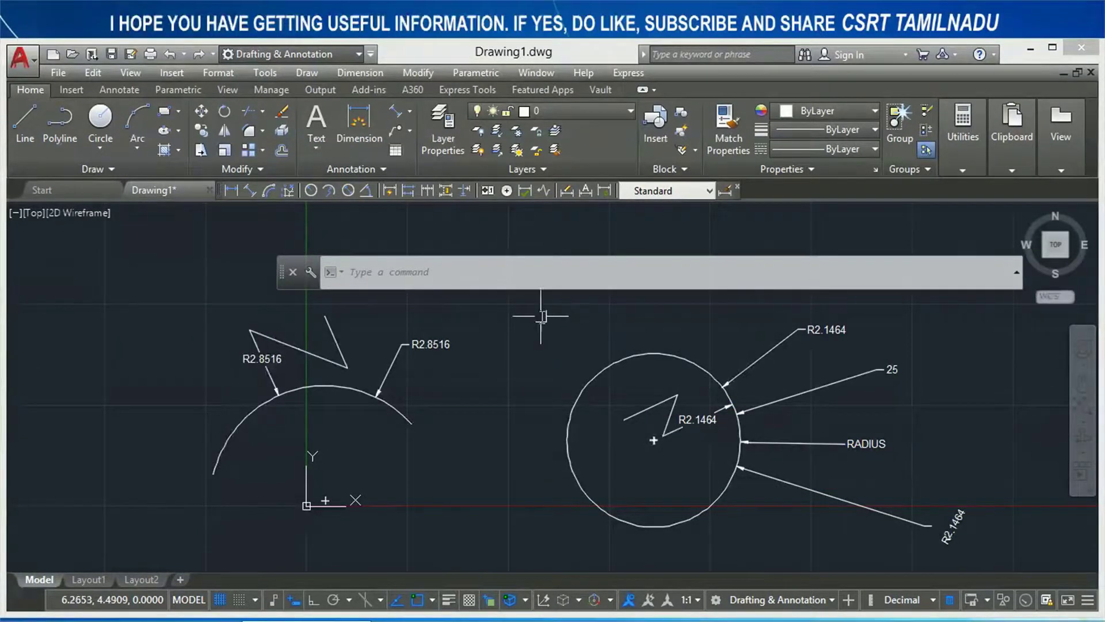
# Add a jogged dimension at the circle's upper left with its R2.1464 text replaced by JOGGED
pyautogui.click(331, 192)
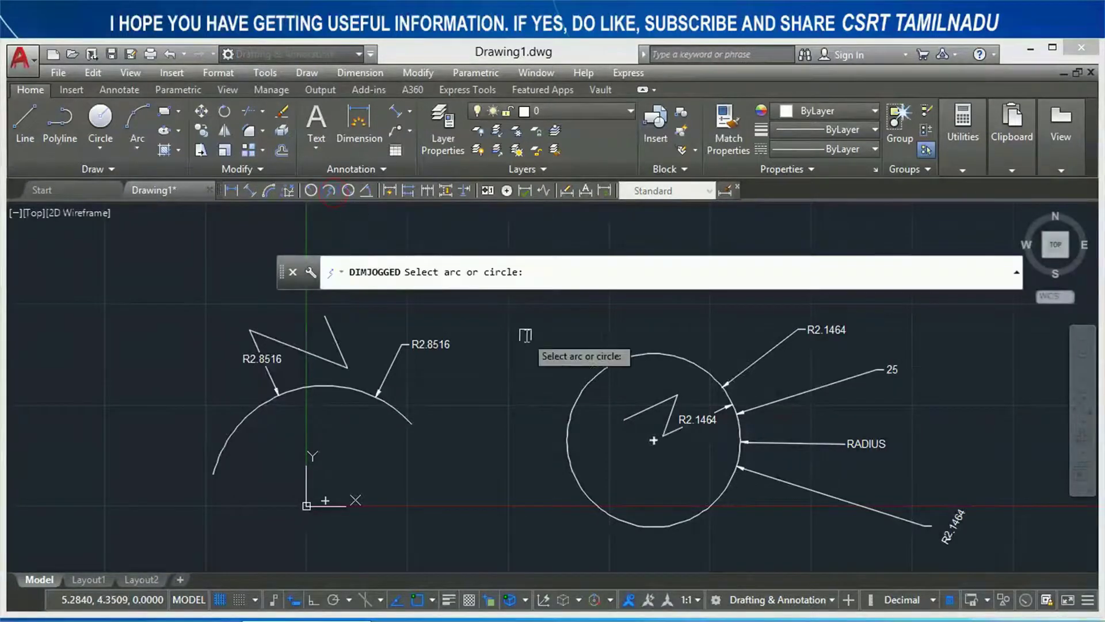
pyautogui.click(634, 361)
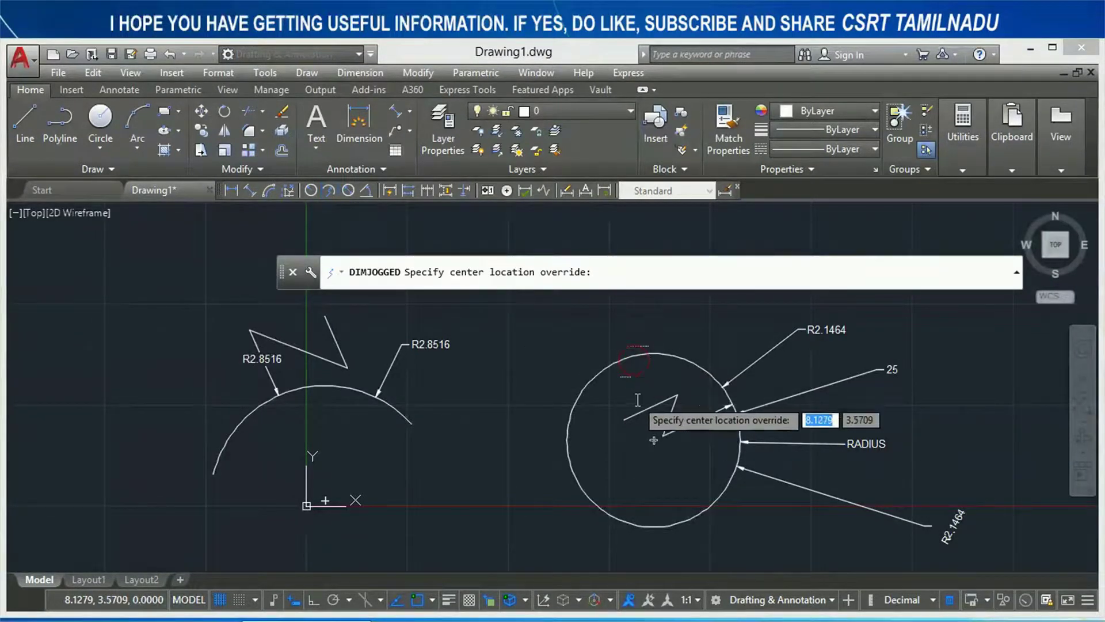
pyautogui.click(590, 447)
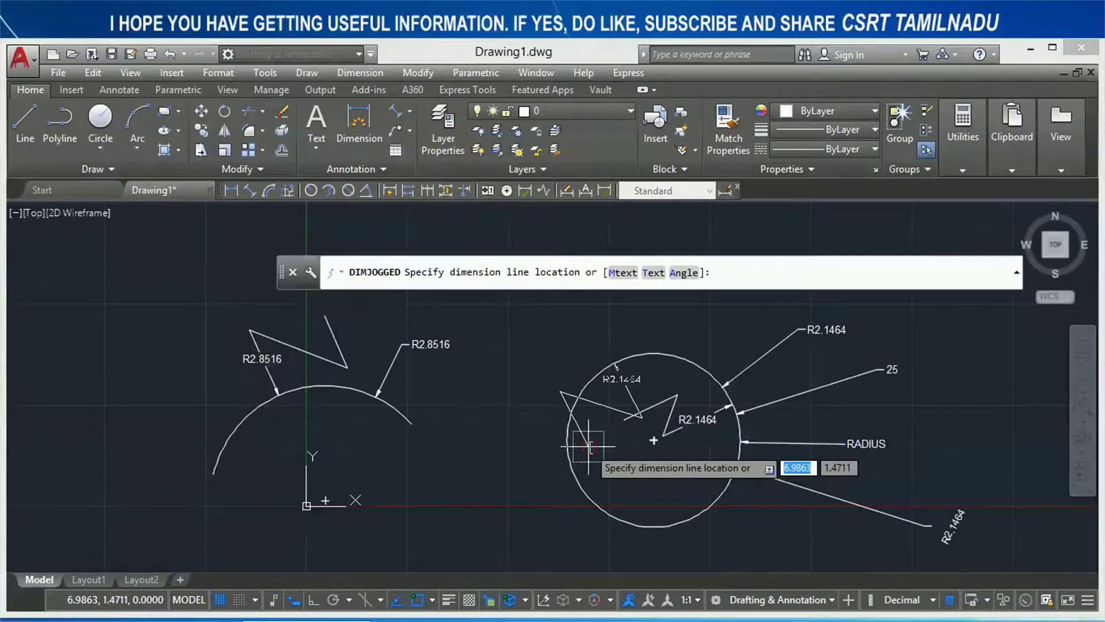
pyautogui.click(624, 272)
pyautogui.write('JOGGED')
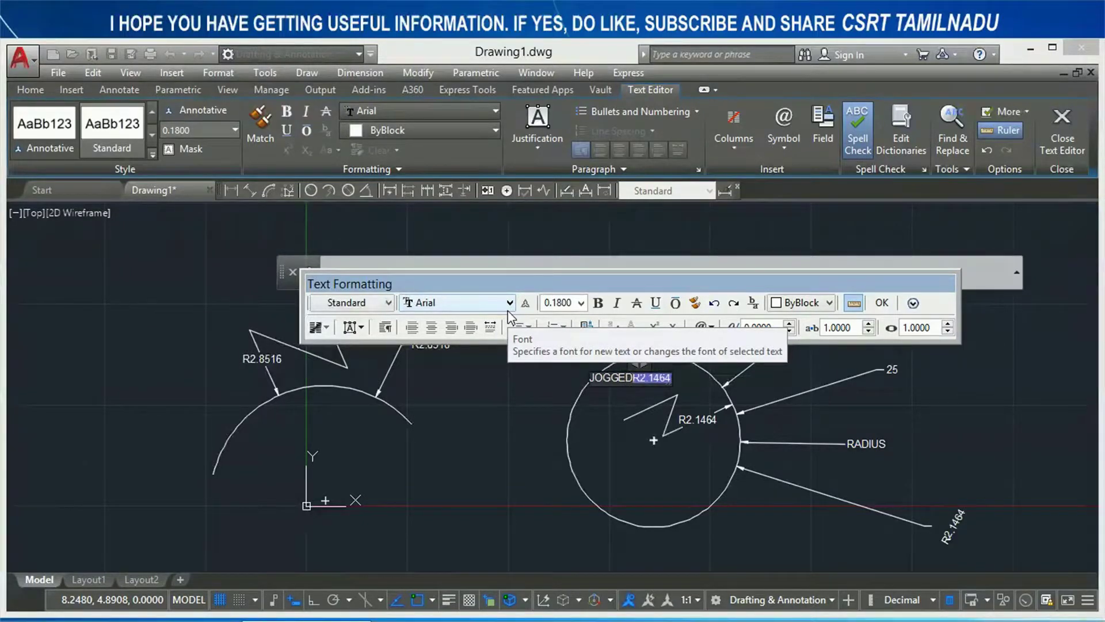
pyautogui.press('Delete')
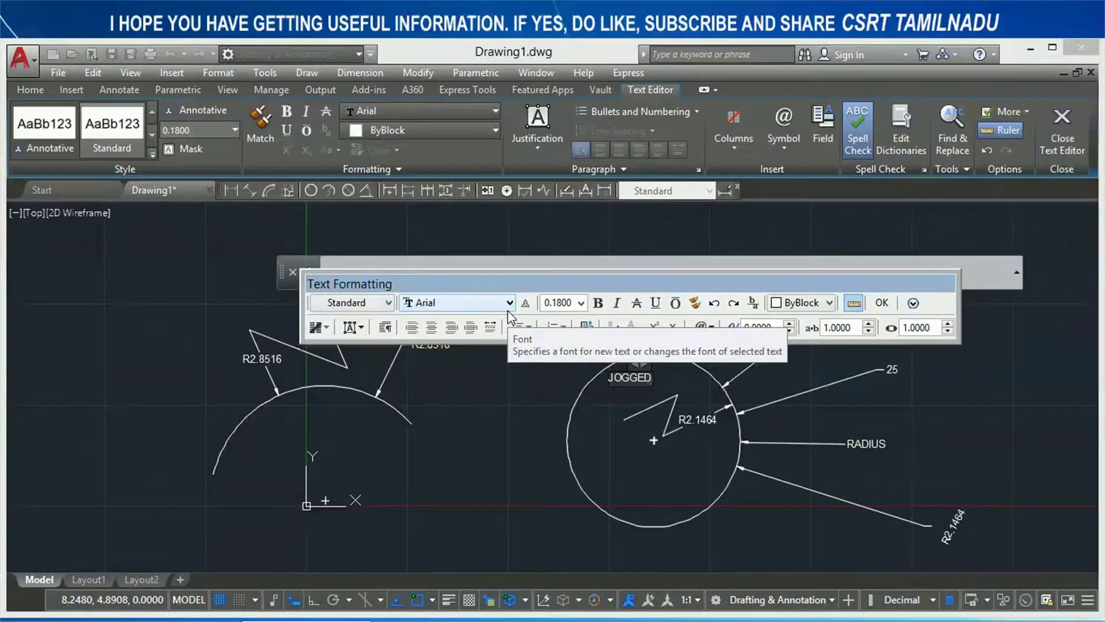
pyautogui.click(887, 297)
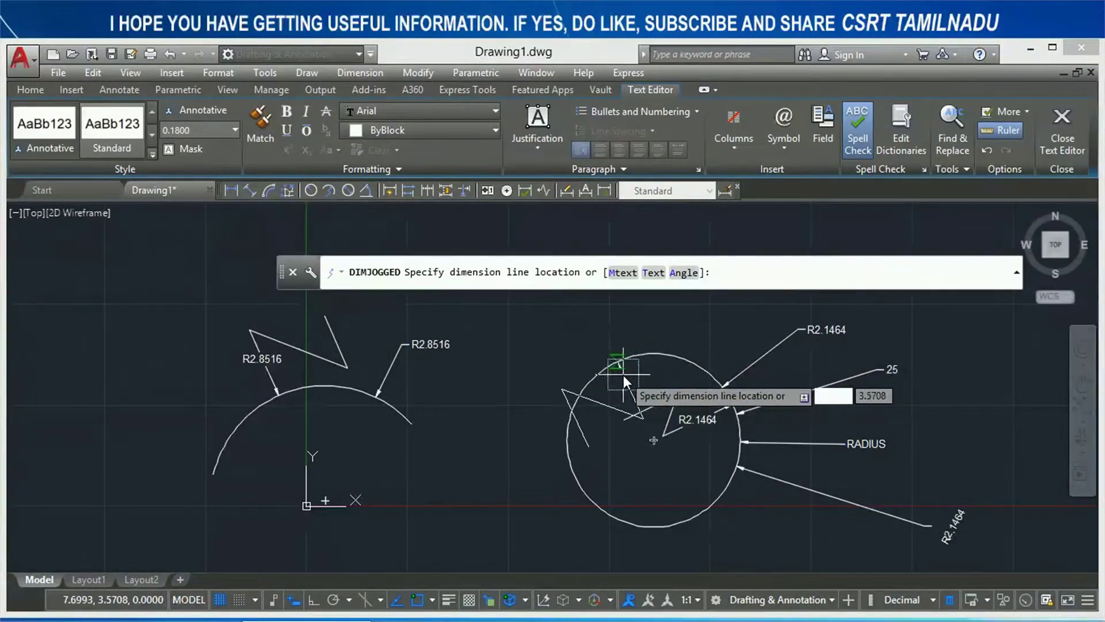
pyautogui.click(623, 374)
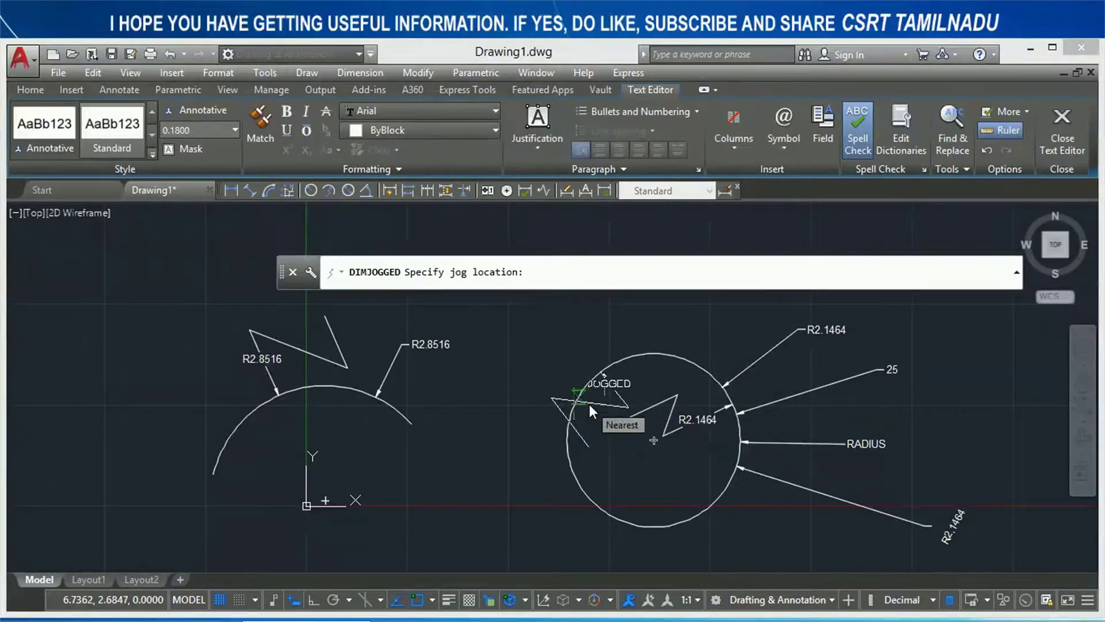
pyautogui.click(590, 404)
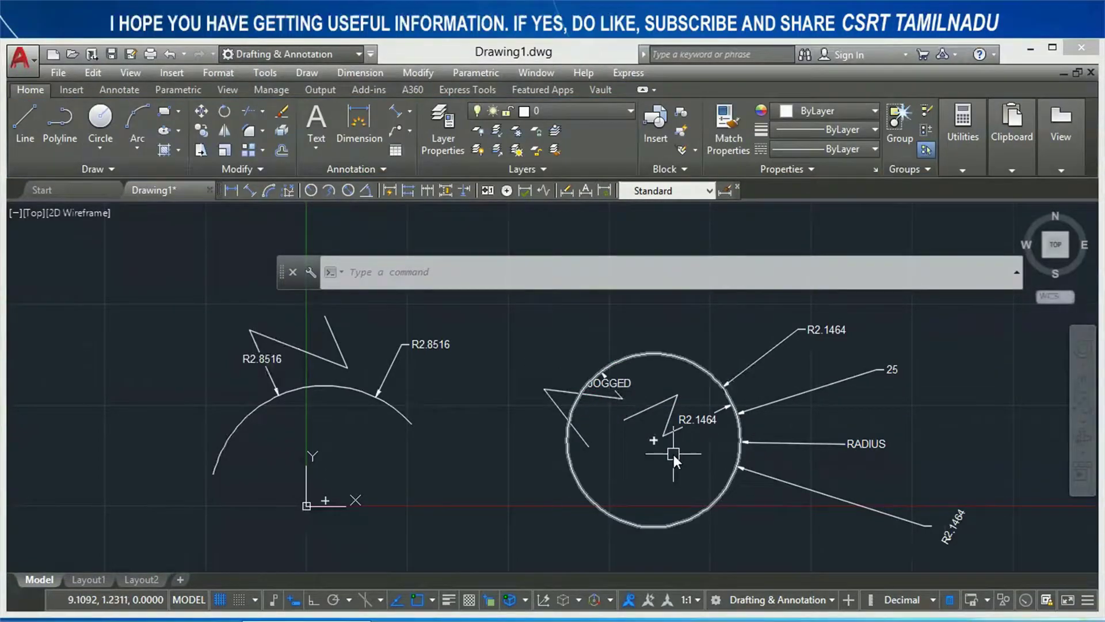
# Add a jogged dimension inside the circle's lower right with custom text 3
pyautogui.press('Return')
pyautogui.click(669, 526)
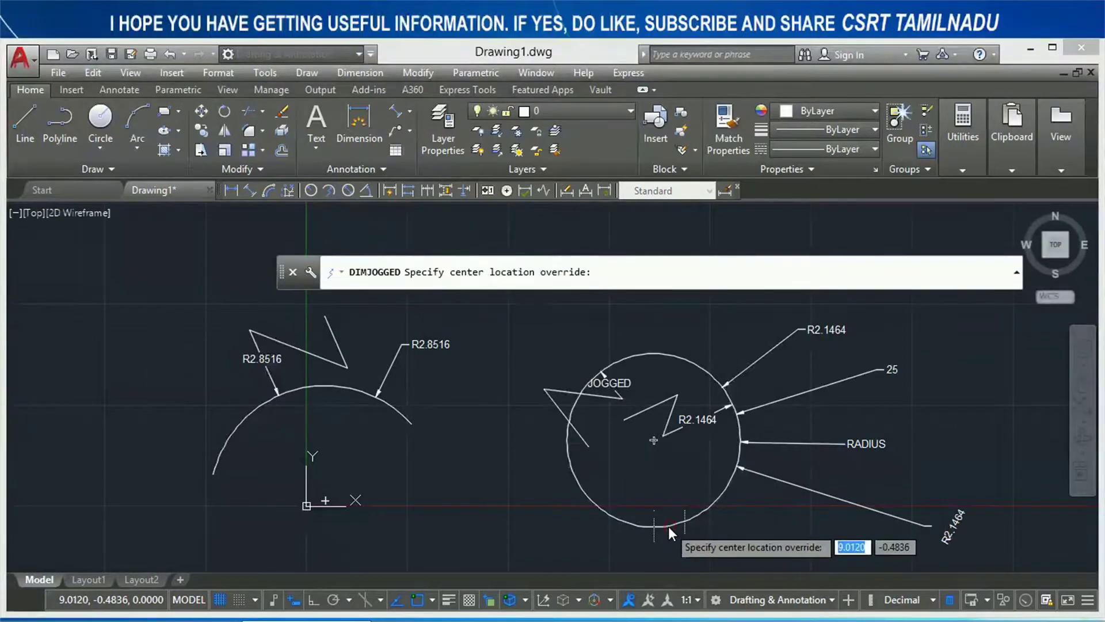
pyautogui.click(621, 472)
pyautogui.write('t')
pyautogui.press('Return')
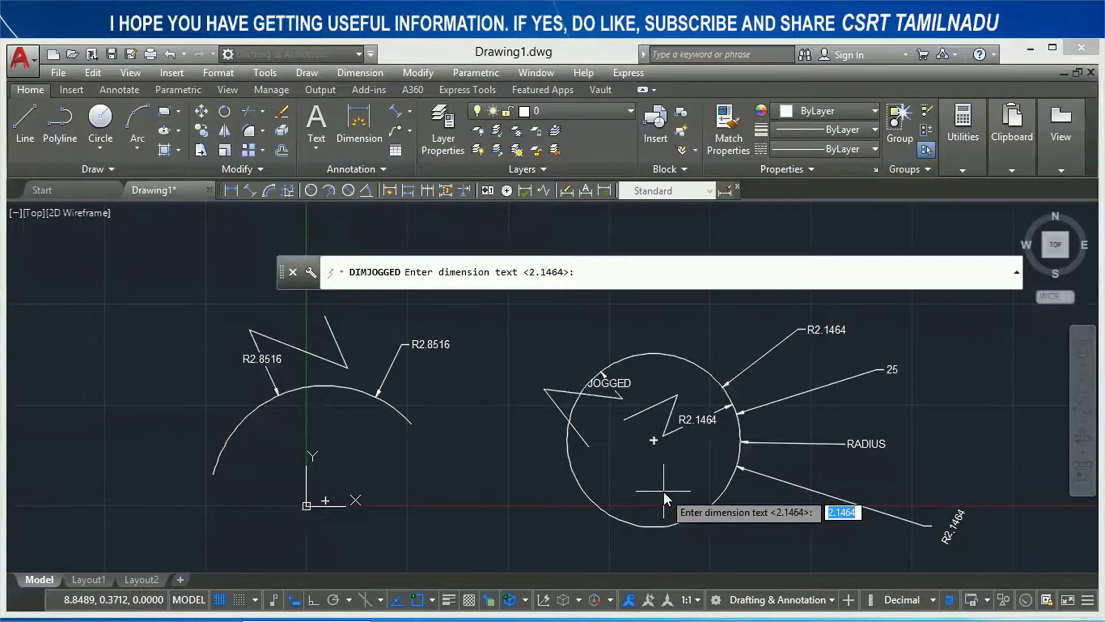
pyautogui.write('3')
pyautogui.press('Return')
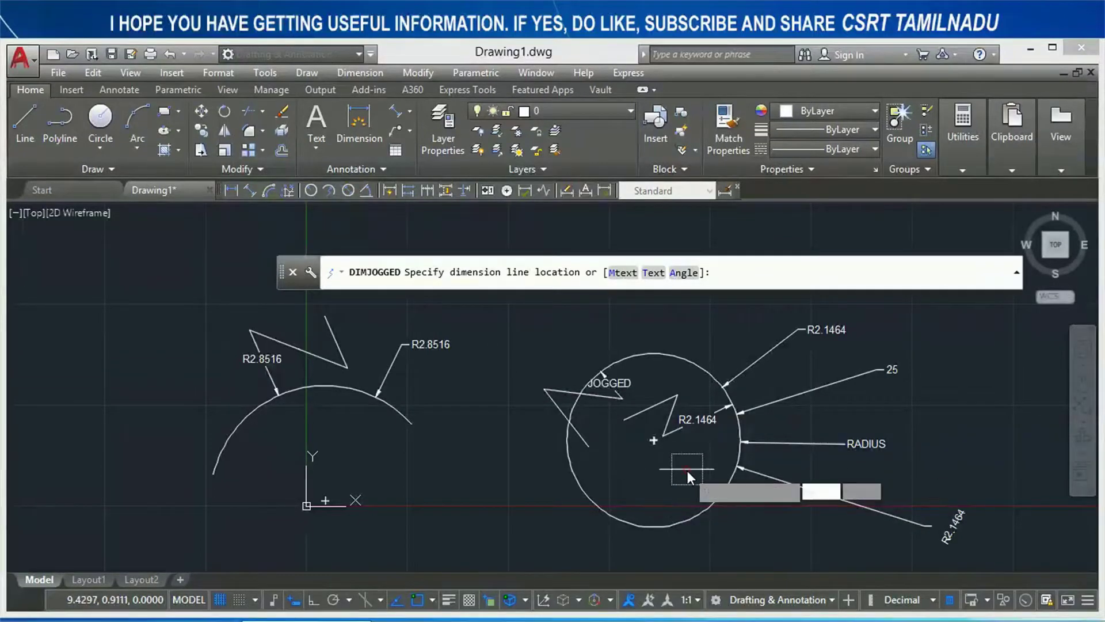
pyautogui.click(687, 470)
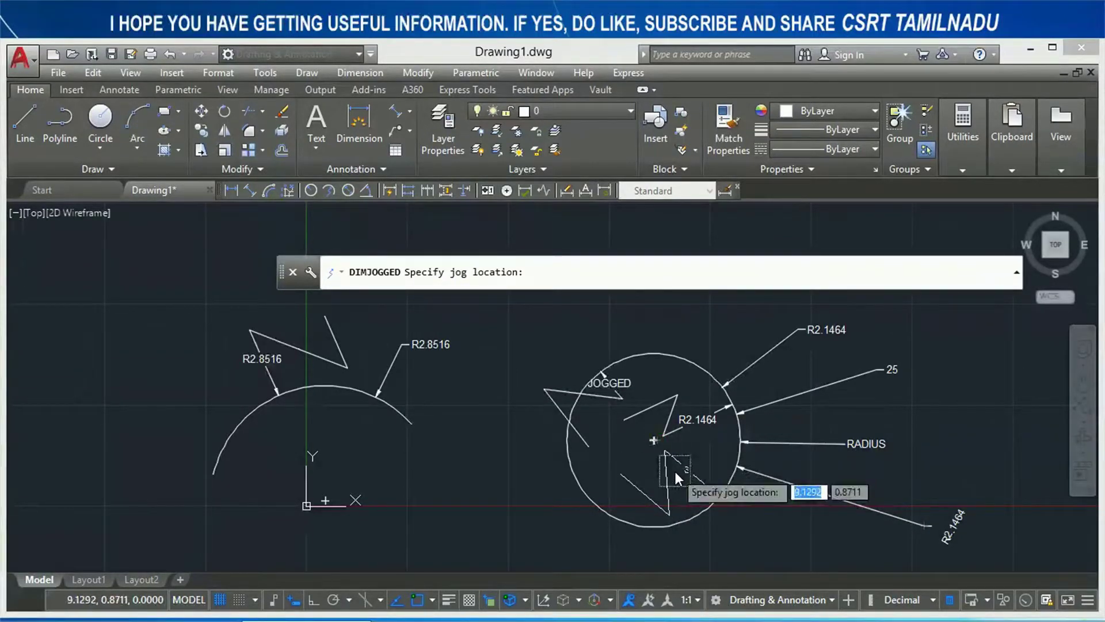
pyautogui.click(676, 472)
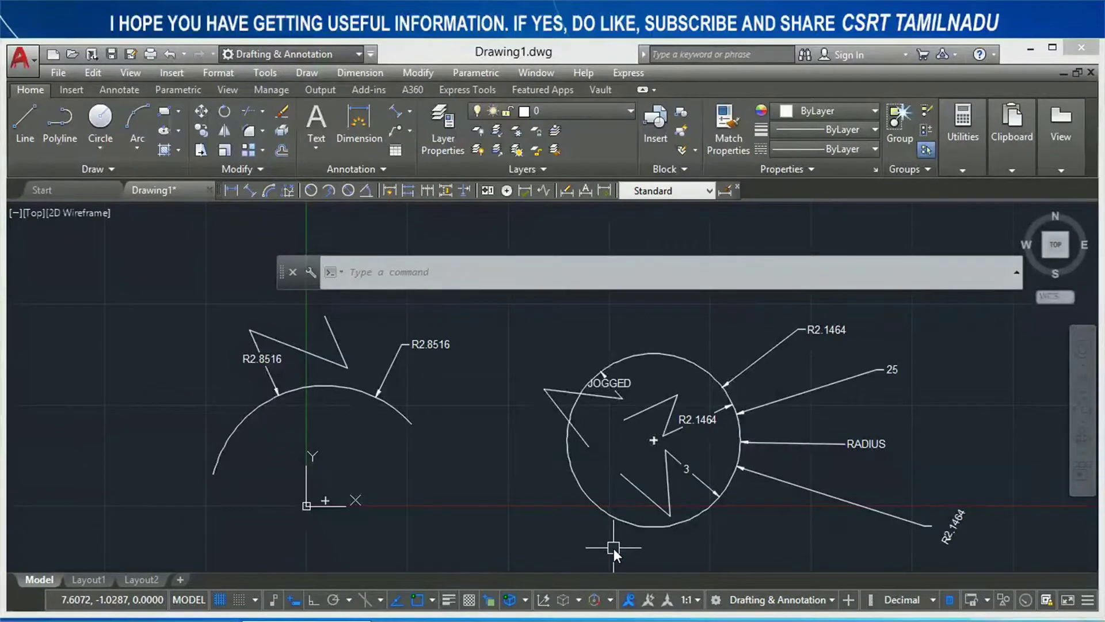
pyautogui.press('Return')
# Add a jogged R2.1464 dimension left of the circle with its text angled at 35 degrees
pyautogui.click(604, 509)
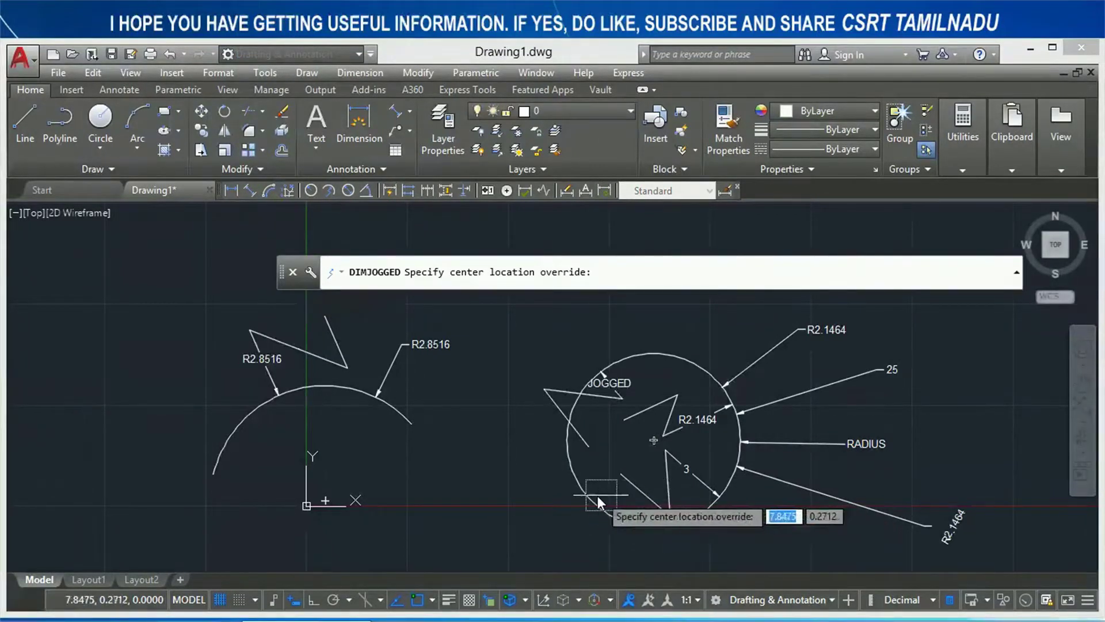
pyautogui.click(486, 555)
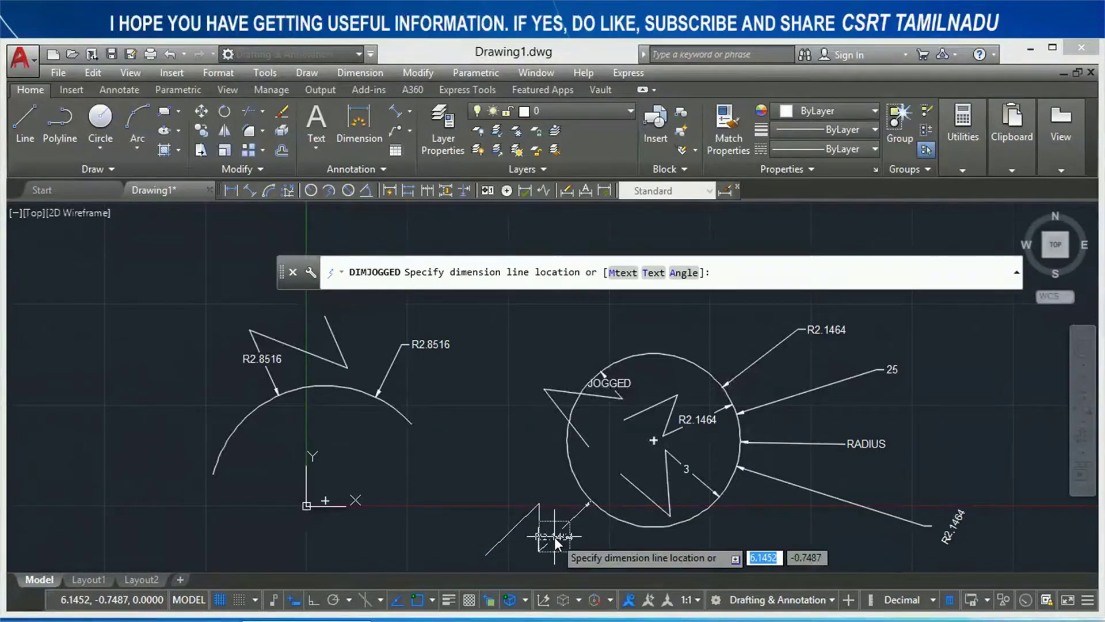
pyautogui.write('a')
pyautogui.press('Return')
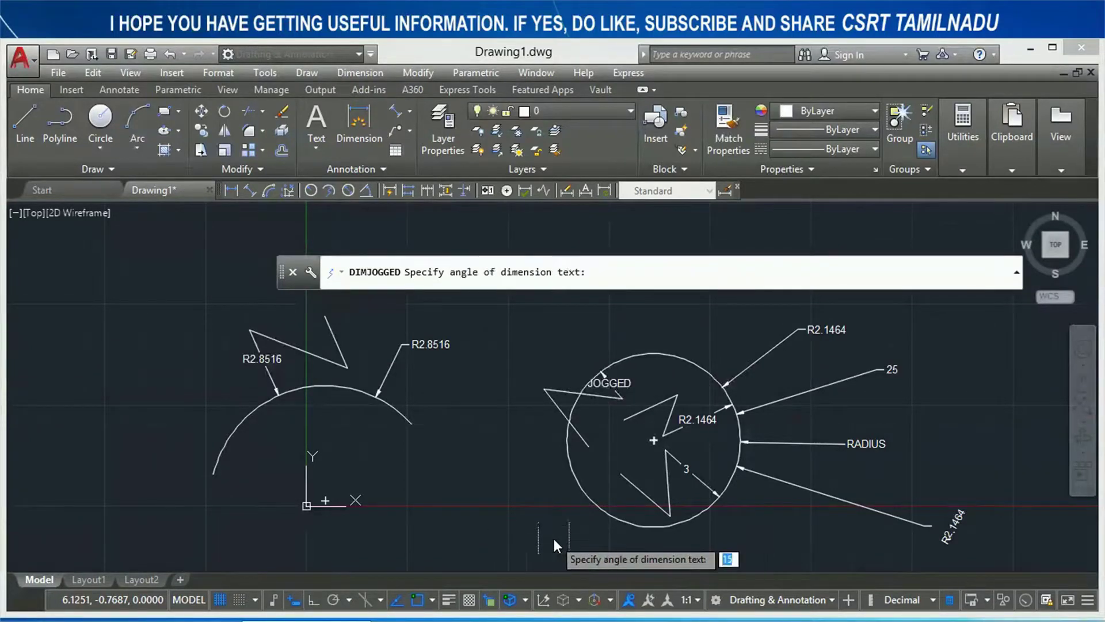
pyautogui.scroll(2, 529, 438)
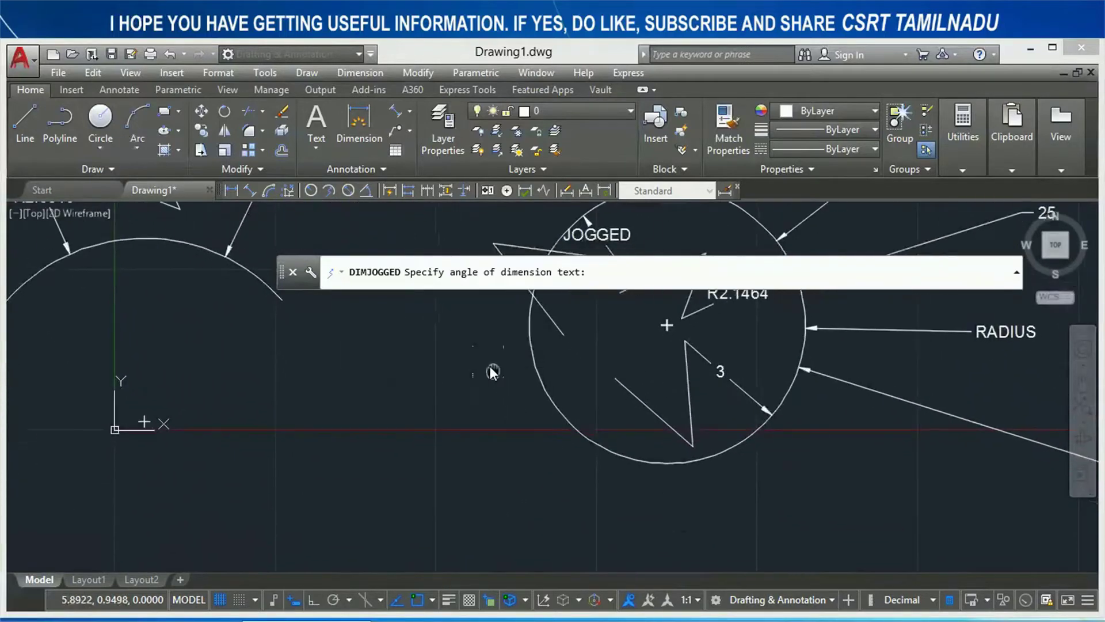
pyautogui.scroll(-2, 483, 355)
pyautogui.write('35')
pyautogui.press('Return')
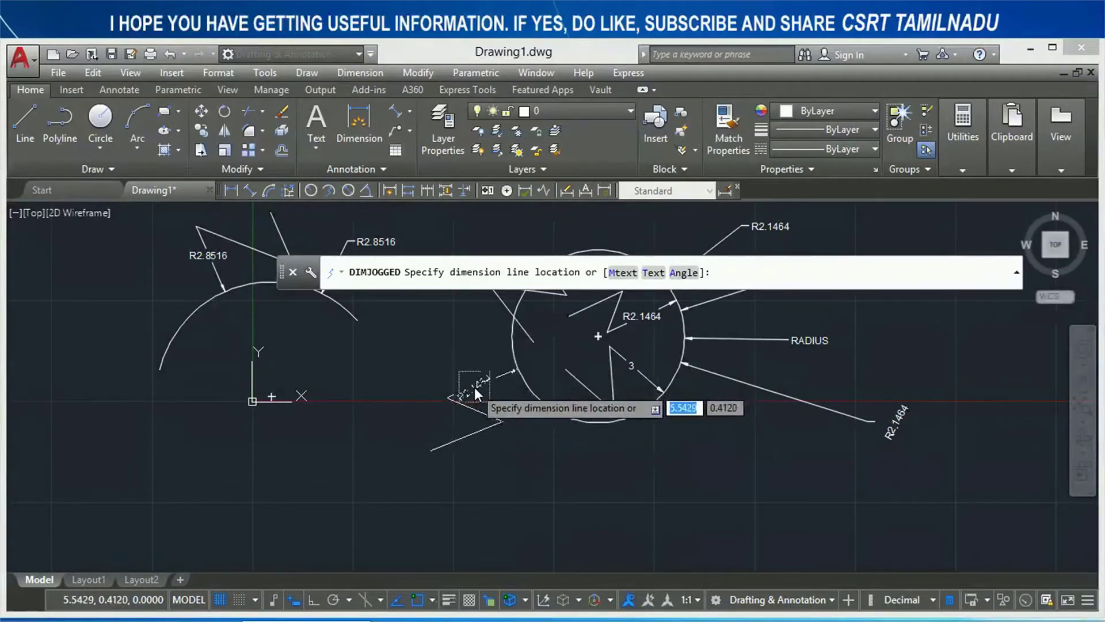
pyautogui.click(467, 364)
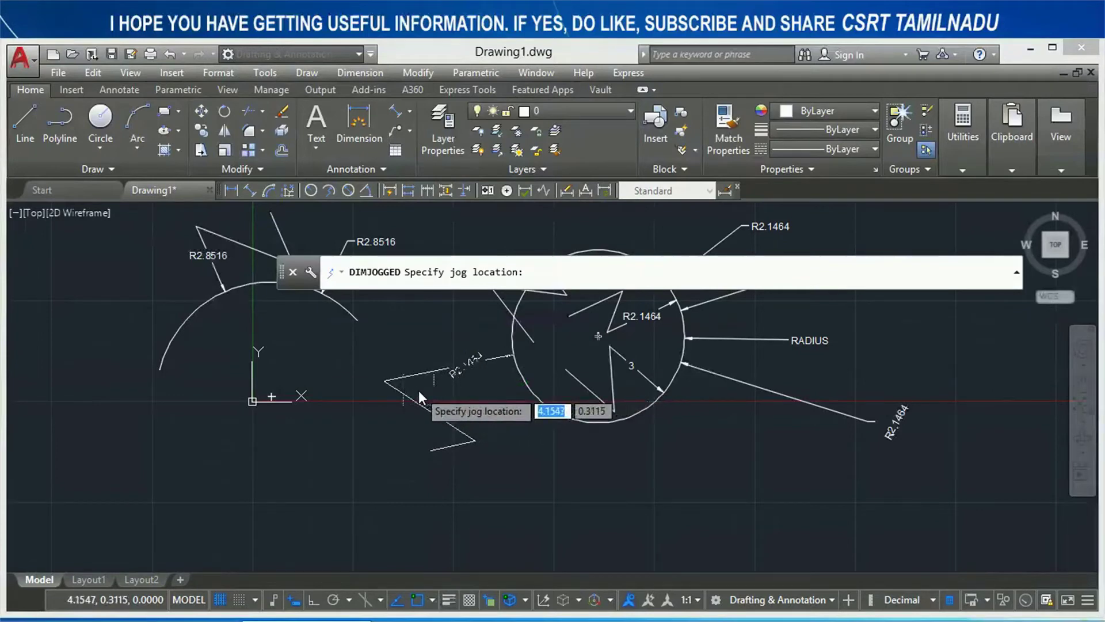
pyautogui.click(419, 391)
pyautogui.scroll(4, 458, 366)
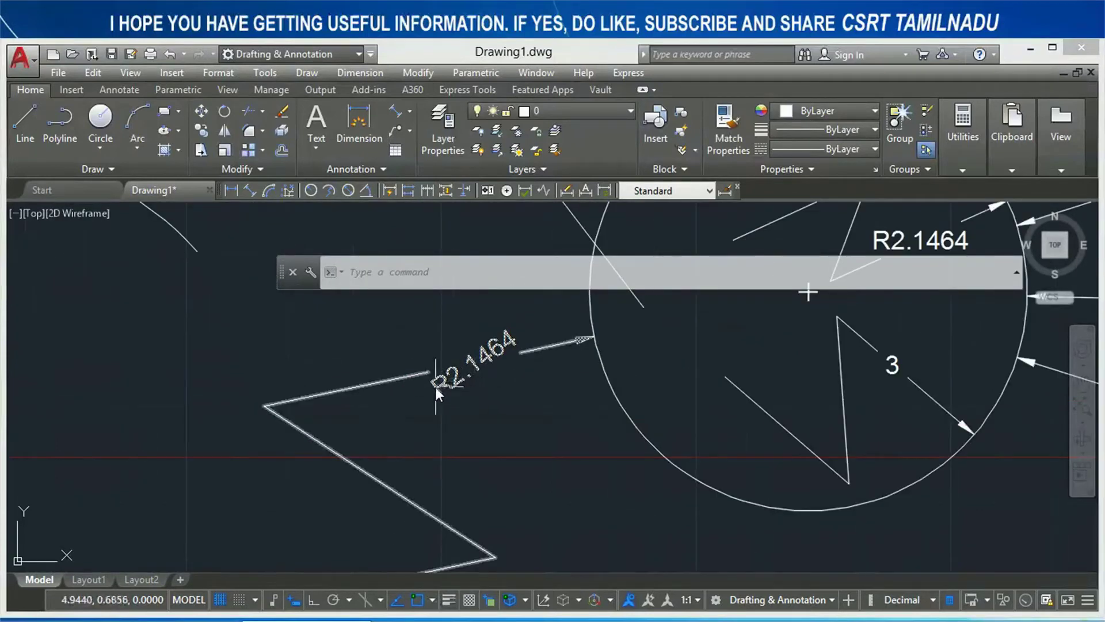